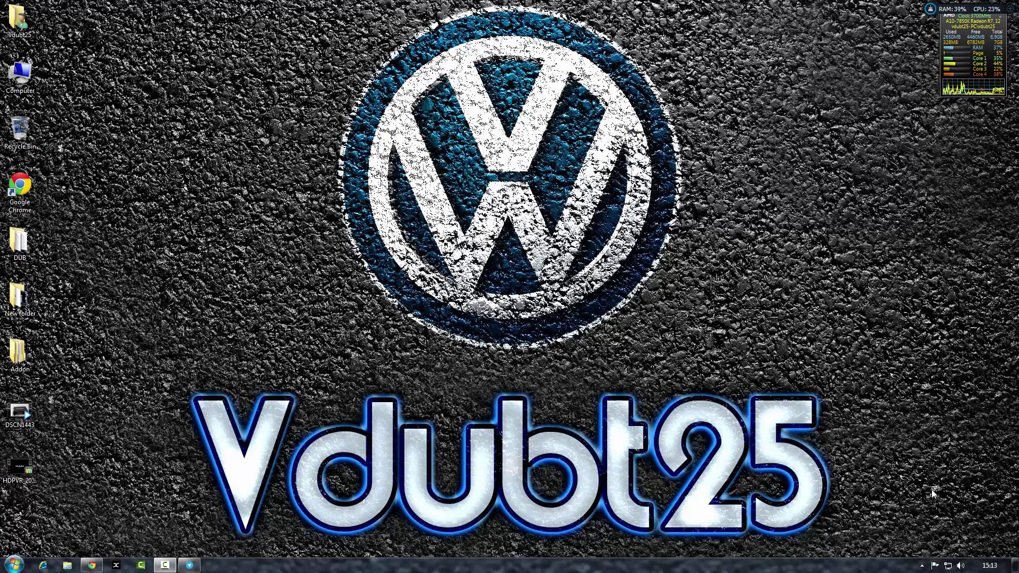
# Restore the Chrome window showing the vdubt25 channel page and its banner.
pyautogui.click(95, 565)
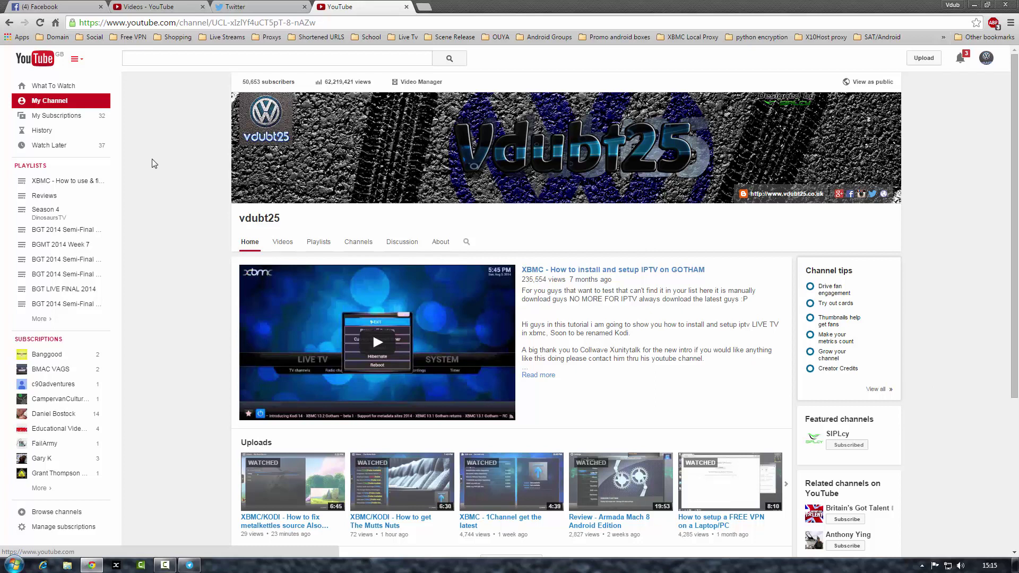
# Open SIPLcy's channel from the Featured channels sidebar.
pyautogui.click(837, 434)
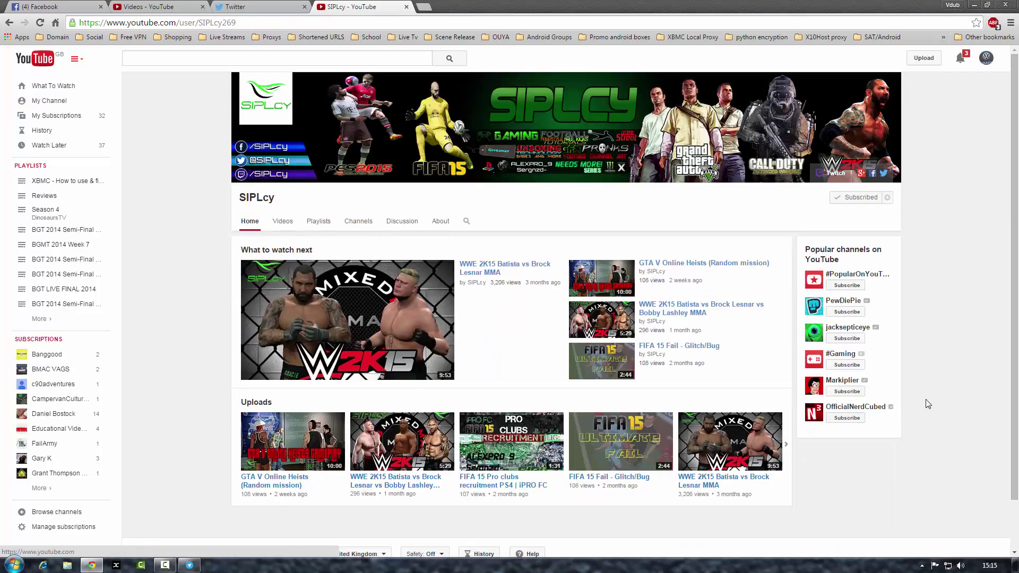